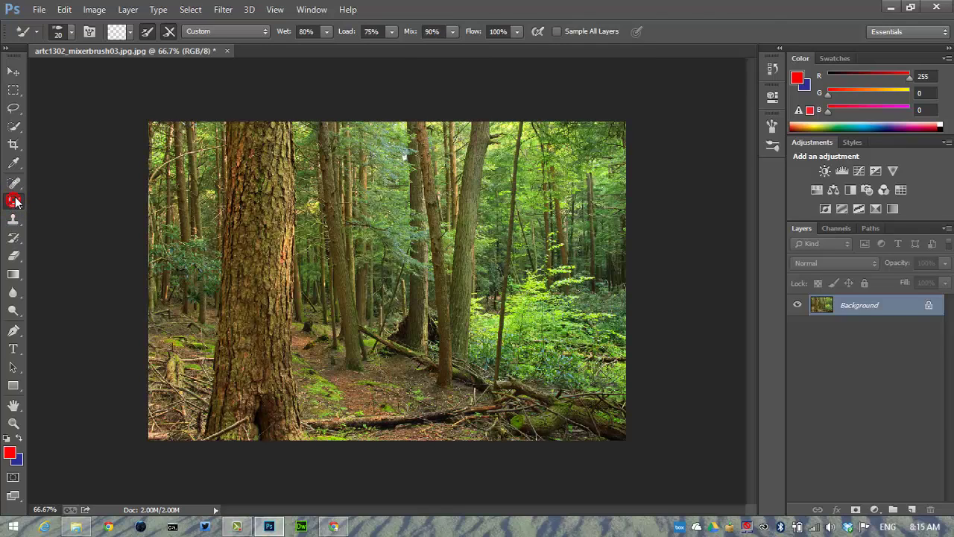
# - Add a new blank layer above the Background and enable Sample All Layers for the Mixer Brush tool
pyautogui.moveTo(15, 201)
pyautogui.mouseDown()
pyautogui.moveTo(95, 206)
pyautogui.moveTo(116, 232)
pyautogui.mouseUp()
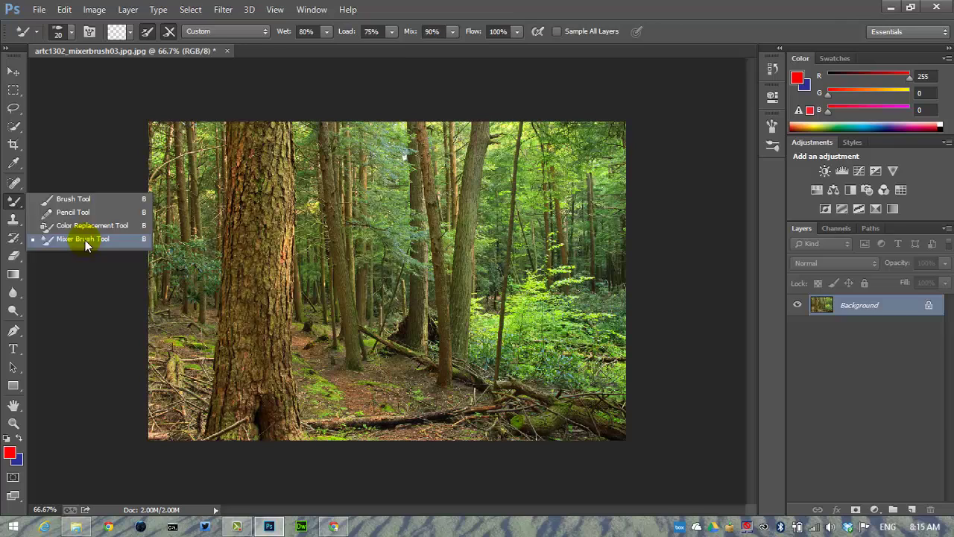
pyautogui.moveTo(86, 246); pyautogui.dragTo(86, 243)
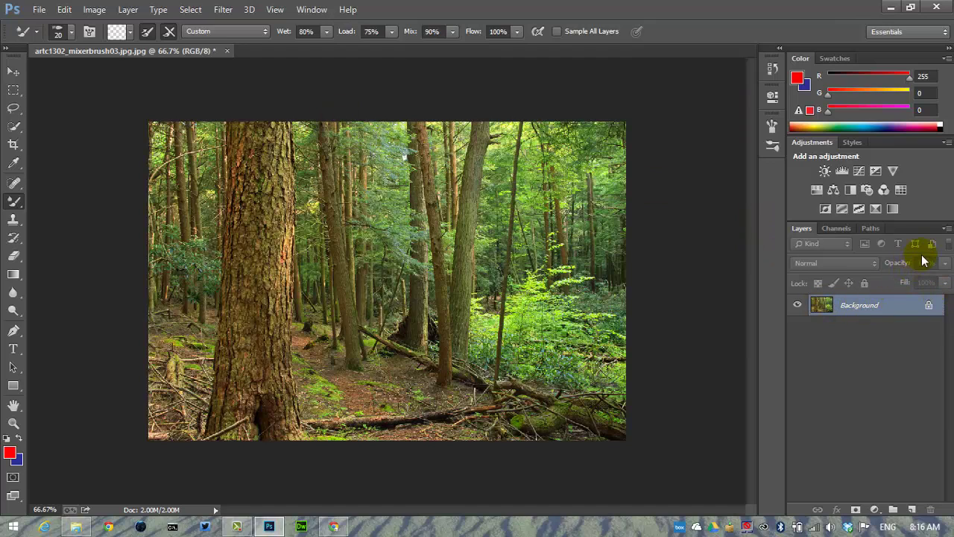
pyautogui.click(912, 510)
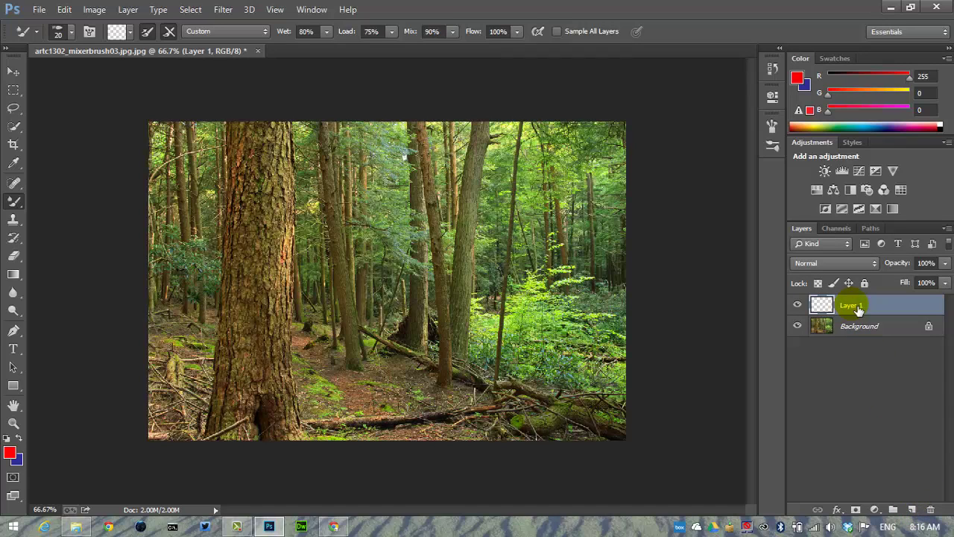
pyautogui.click(557, 31)
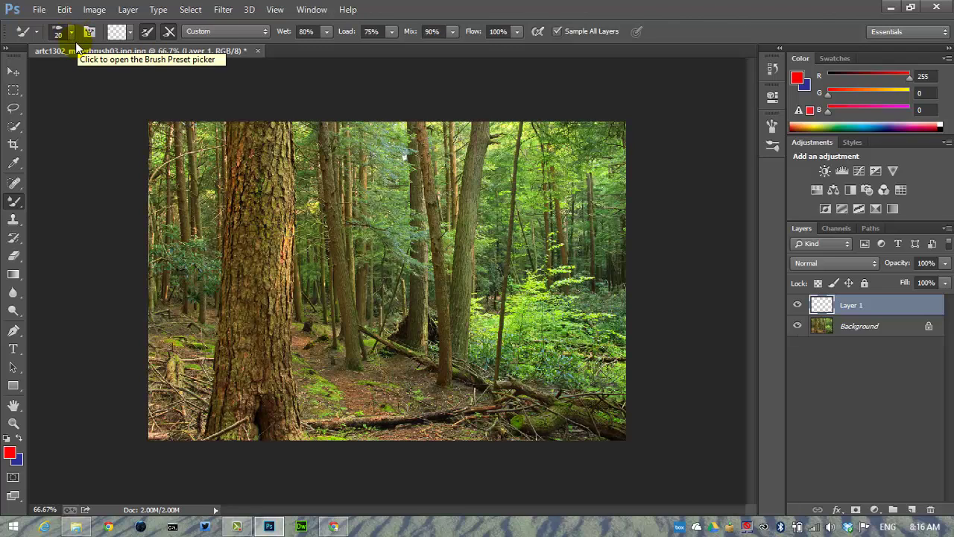
# - Choose the round-point bristle brush preset at 20 px for the Mixer Brush
pyautogui.click(306, 11)
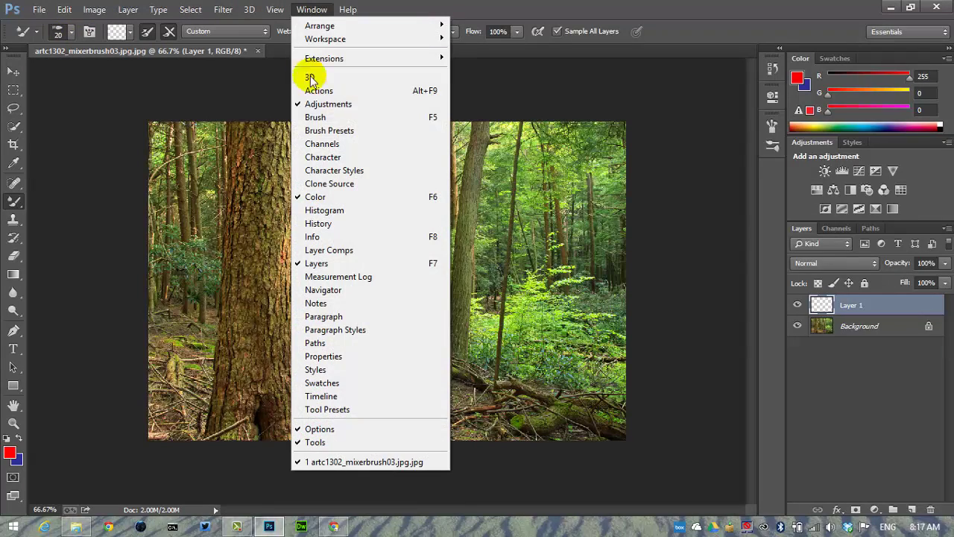
pyautogui.click(334, 121)
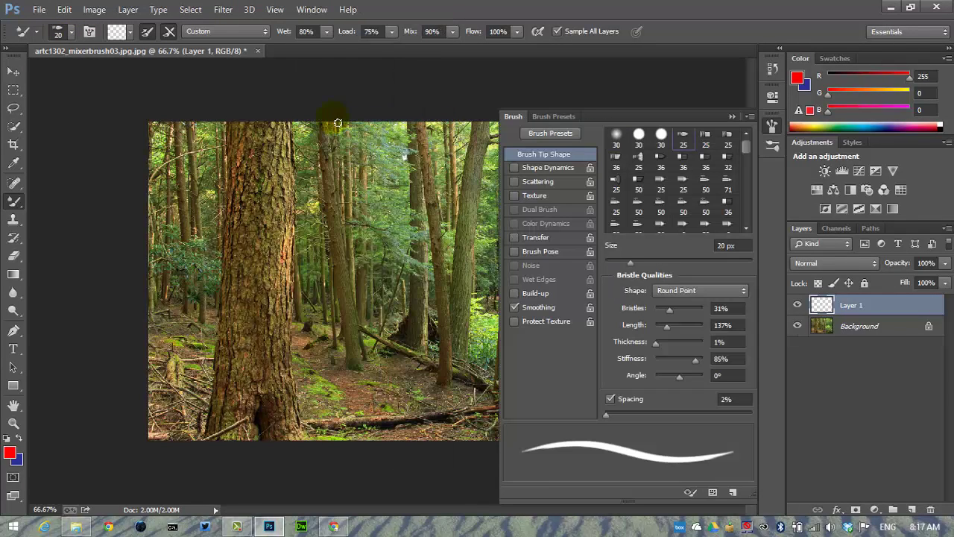
pyautogui.click(561, 116)
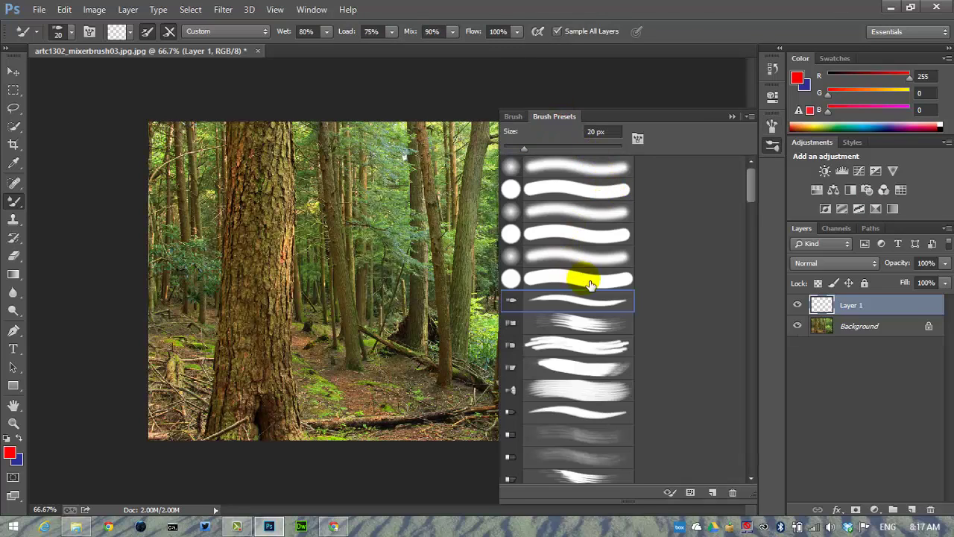
pyautogui.click(571, 301)
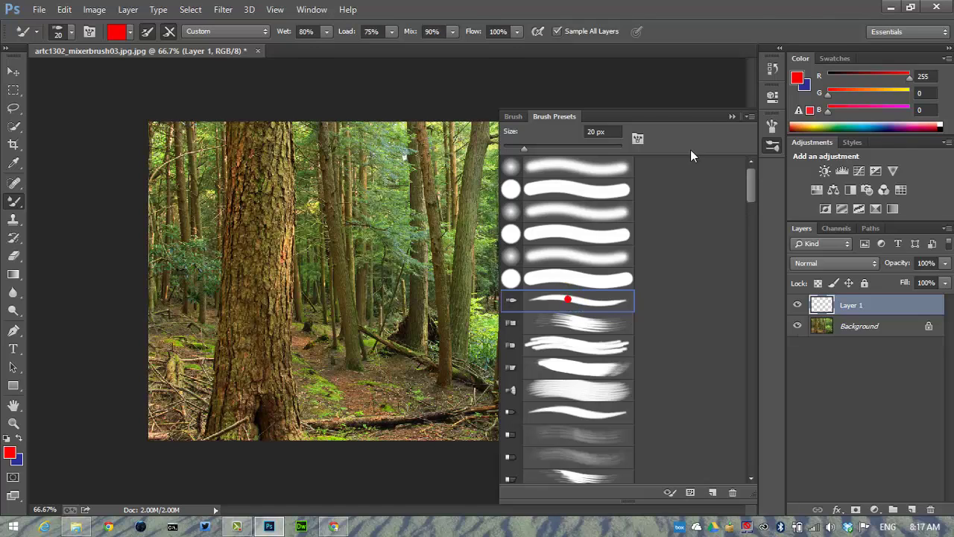
pyautogui.click(545, 127)
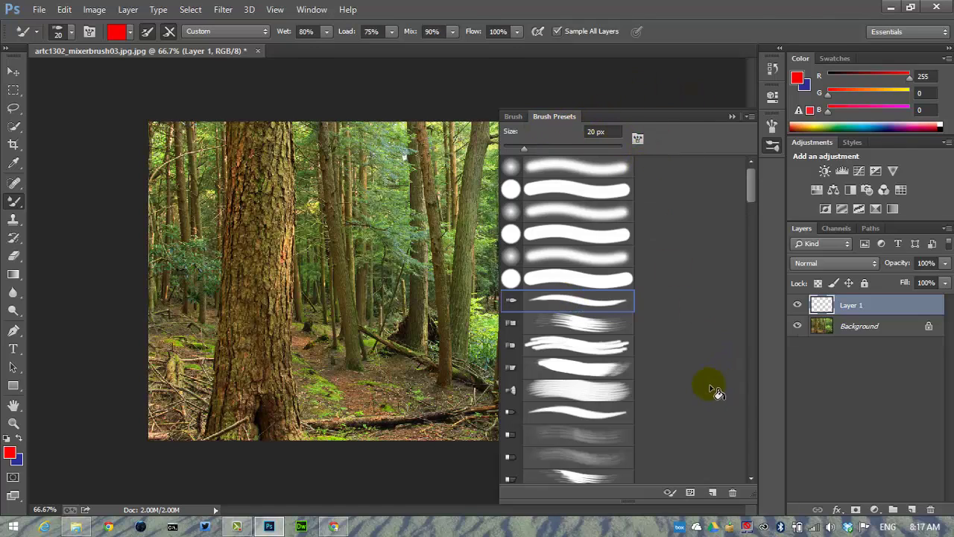
pyautogui.click(733, 117)
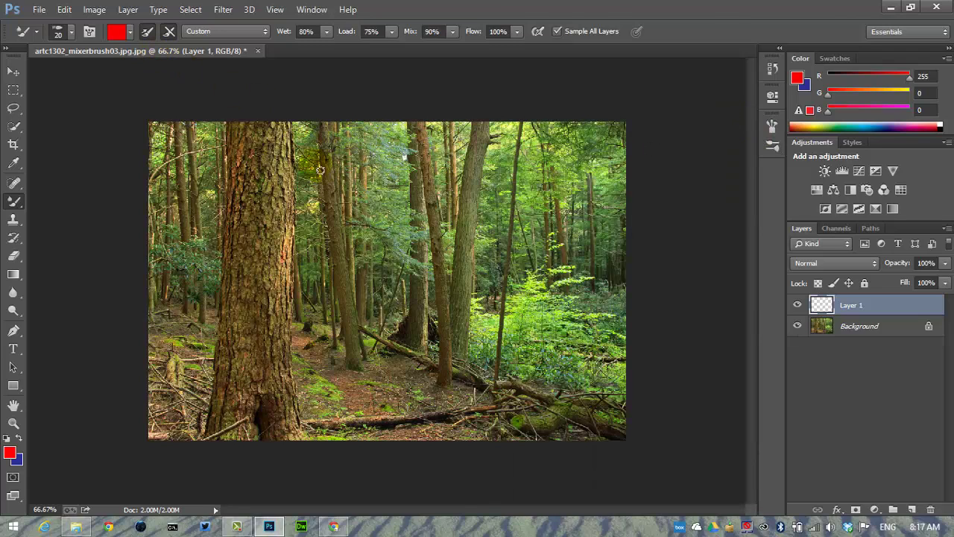
# - Clean the Mixer Brush and load it with bark colors sampled along the large foreground tree trunk
pyautogui.click(131, 33)
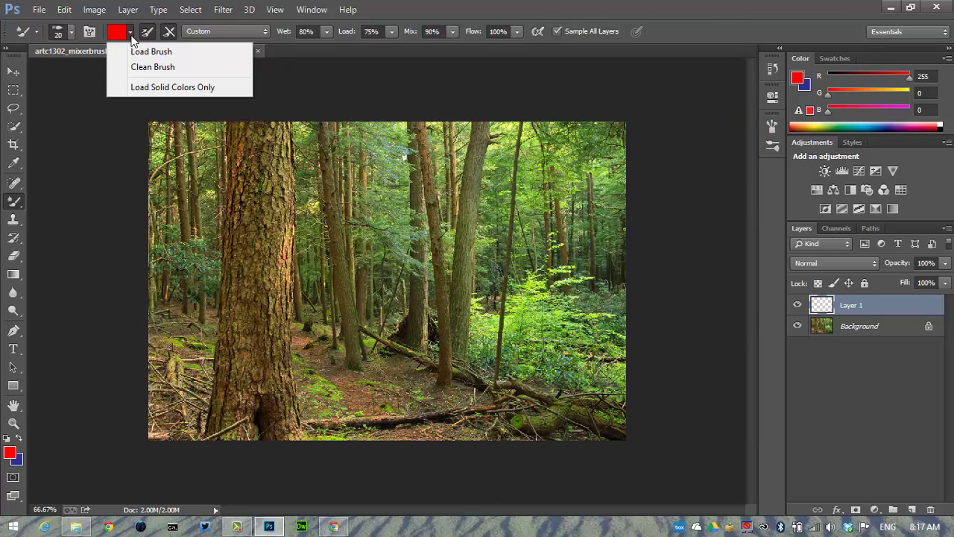
pyautogui.click(162, 68)
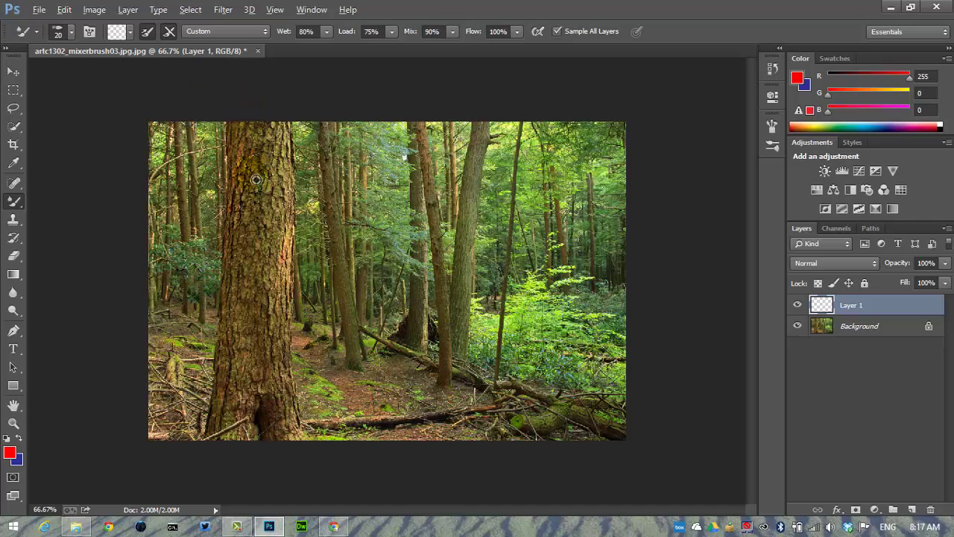
pyautogui.moveTo(255, 182)
pyautogui.mouseDown()
pyautogui.moveTo(302, 203)
pyautogui.moveTo(264, 197)
pyautogui.mouseUp()
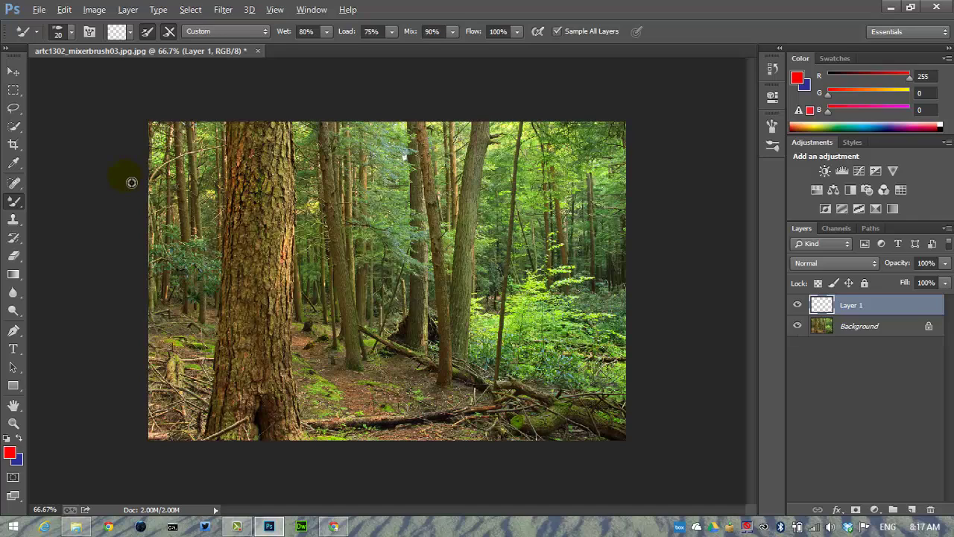
pyautogui.moveTo(257, 209)
pyautogui.mouseDown()
pyautogui.moveTo(277, 229)
pyautogui.moveTo(270, 266)
pyautogui.mouseUp()
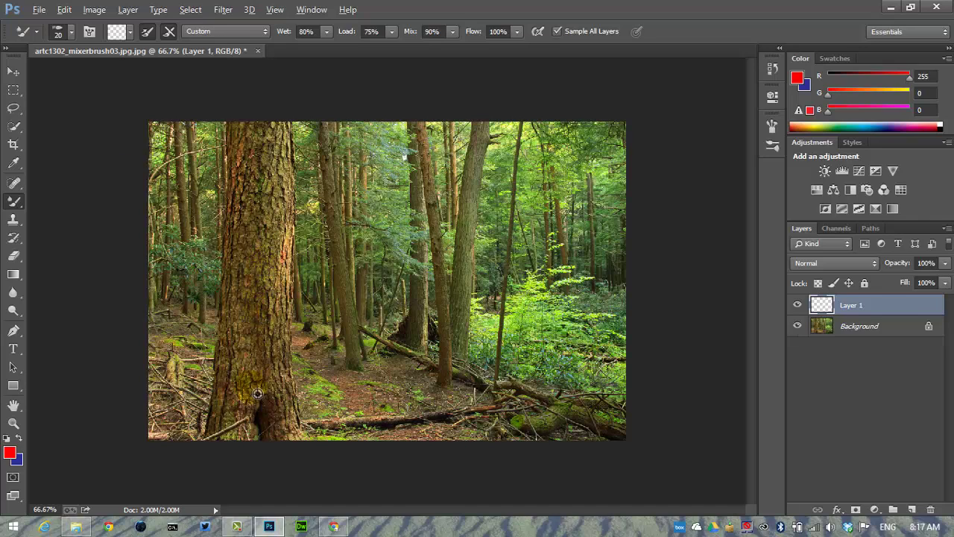
pyautogui.keyDown('alt'); pyautogui.click(246, 139); pyautogui.keyUp('alt')
pyautogui.moveTo(246, 139); pyautogui.dragTo(274, 139)
pyautogui.keyDown('alt'); pyautogui.click(280, 139); pyautogui.keyUp('alt')
pyautogui.moveTo(261, 220); pyautogui.dragTo(268, 225)
pyautogui.keyDown('alt'); pyautogui.click(273, 225); pyautogui.keyUp('alt')
pyautogui.keyDown('alt'); pyautogui.click(246, 305); pyautogui.keyUp('alt')
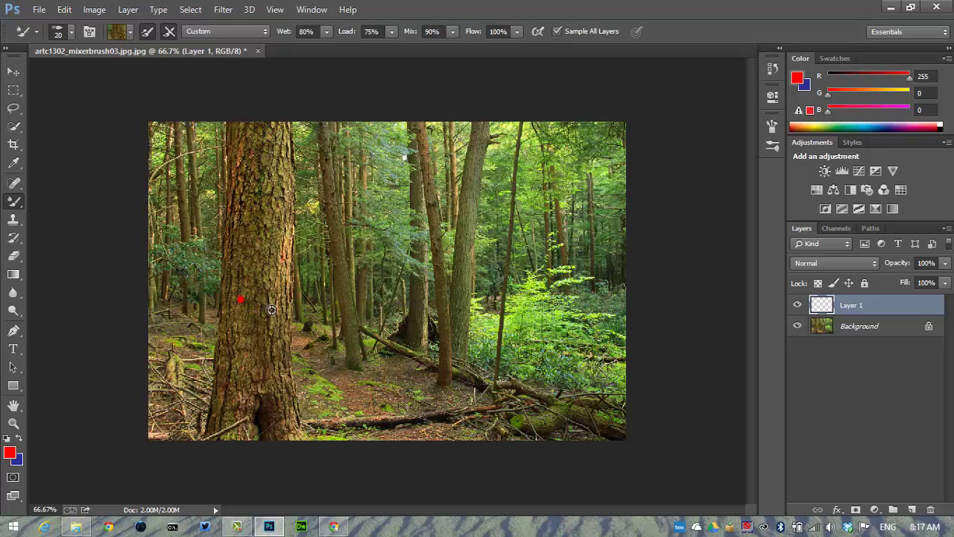
pyautogui.keyDown('alt'); pyautogui.click(272, 309); pyautogui.keyUp('alt')
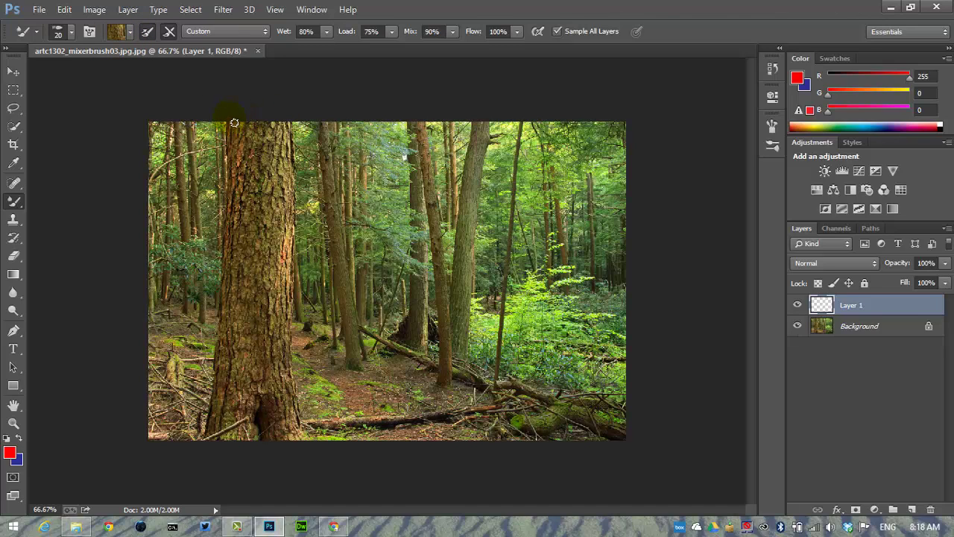
# - Paint vertical strokes down the upper part of the large trunk, following the direction of the bark
pyautogui.moveTo(233, 123)
pyautogui.mouseDown()
pyautogui.moveTo(230, 174)
pyautogui.moveTo(240, 131)
pyautogui.moveTo(245, 171)
pyautogui.mouseUp()
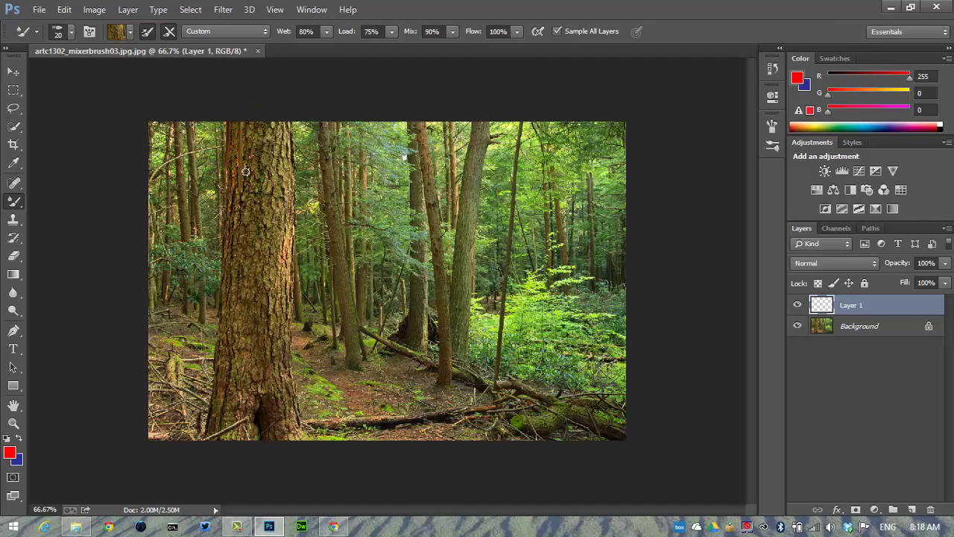
pyautogui.moveTo(252, 219)
pyautogui.mouseDown()
pyautogui.moveTo(264, 135)
pyautogui.moveTo(251, 243)
pyautogui.mouseUp()
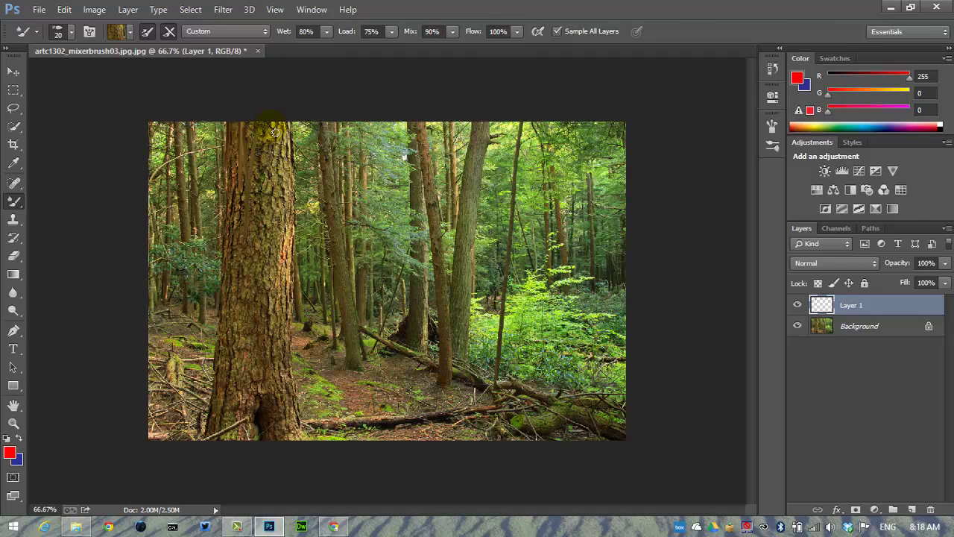
pyautogui.moveTo(275, 132); pyautogui.dragTo(278, 177)
pyautogui.moveTo(279, 140)
pyautogui.mouseDown()
pyautogui.moveTo(276, 245)
pyautogui.moveTo(253, 249)
pyautogui.moveTo(258, 277)
pyautogui.mouseUp()
pyautogui.moveTo(279, 138); pyautogui.dragTo(264, 221)
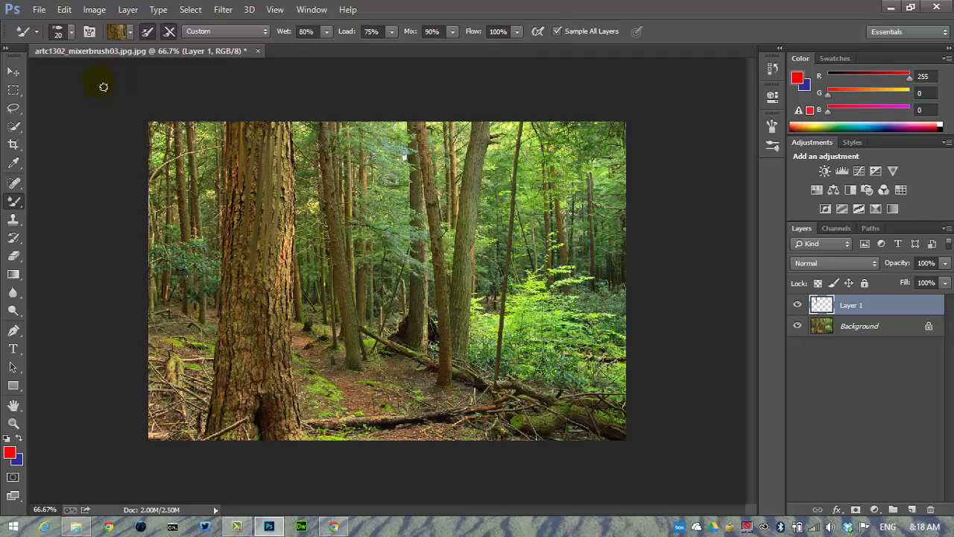
# - Enlarge the brush to 40 px and paint long downward strokes through the middle of the large trunk
pyautogui.click(71, 31)
pyautogui.moveTo(97, 75); pyautogui.dragTo(106, 78)
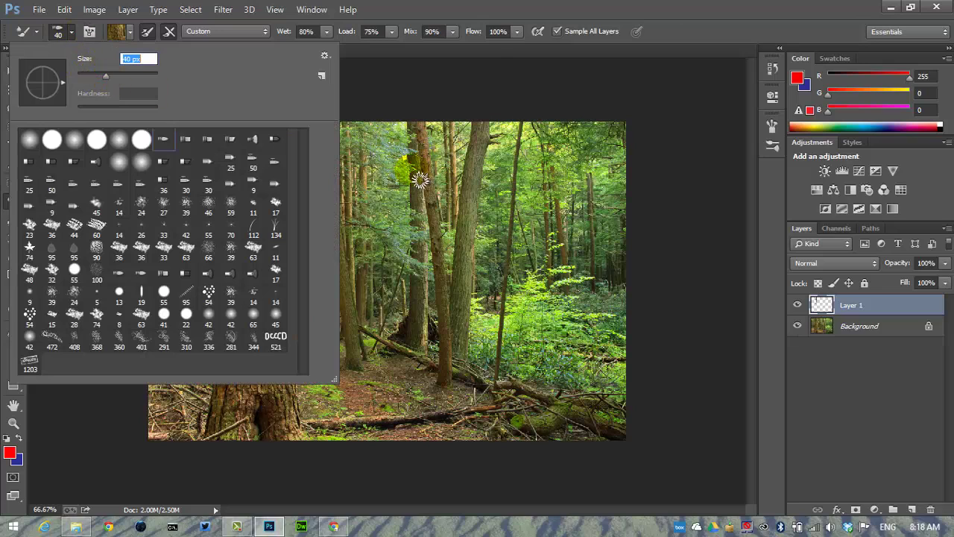
pyautogui.click(387, 44)
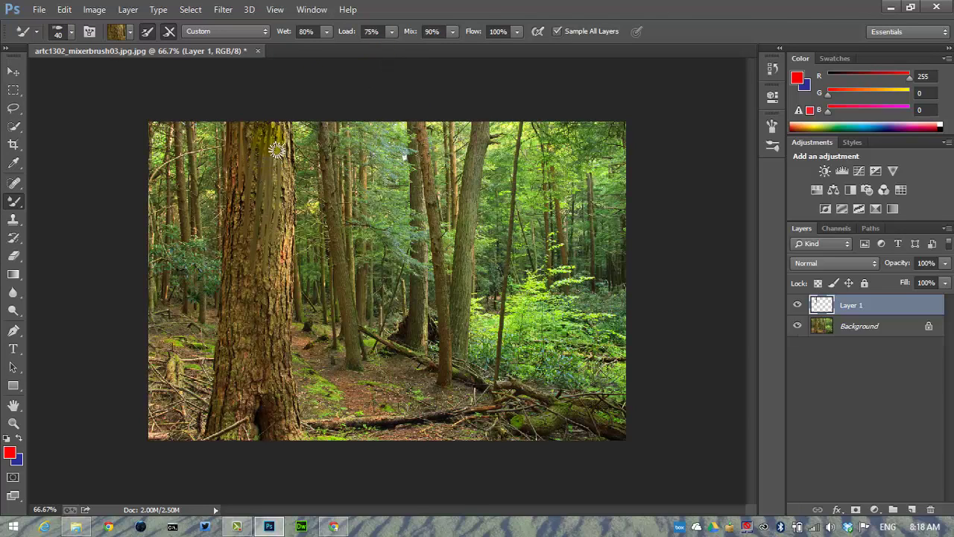
pyautogui.moveTo(268, 151); pyautogui.dragTo(258, 337)
pyautogui.moveTo(253, 193); pyautogui.dragTo(243, 320)
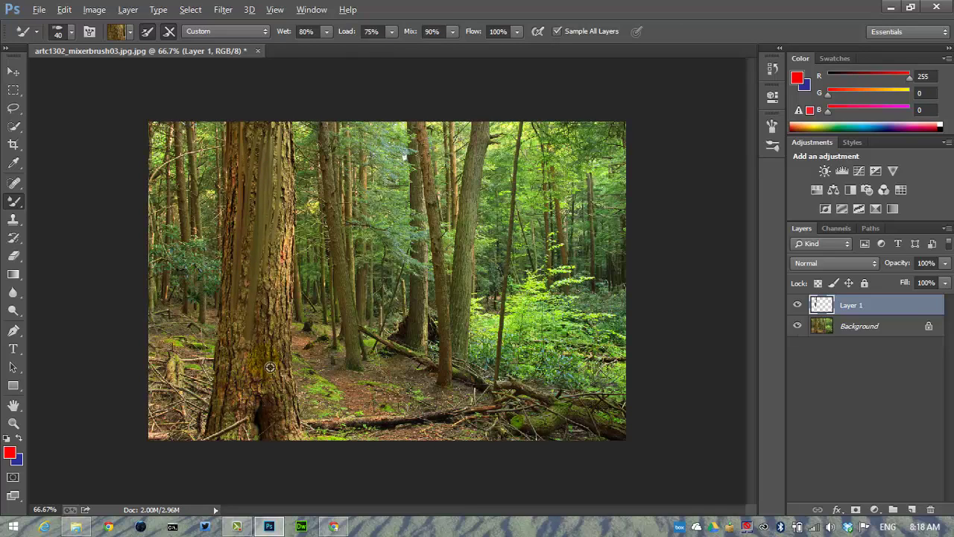
# - Sample bark colors near the trunk's base and paint over the large trunk from top to bottom with long vertical strokes
pyautogui.keyDown('alt'); pyautogui.click(247, 397); pyautogui.keyUp('alt')
pyautogui.keyDown('alt'); pyautogui.click(241, 397); pyautogui.keyUp('alt')
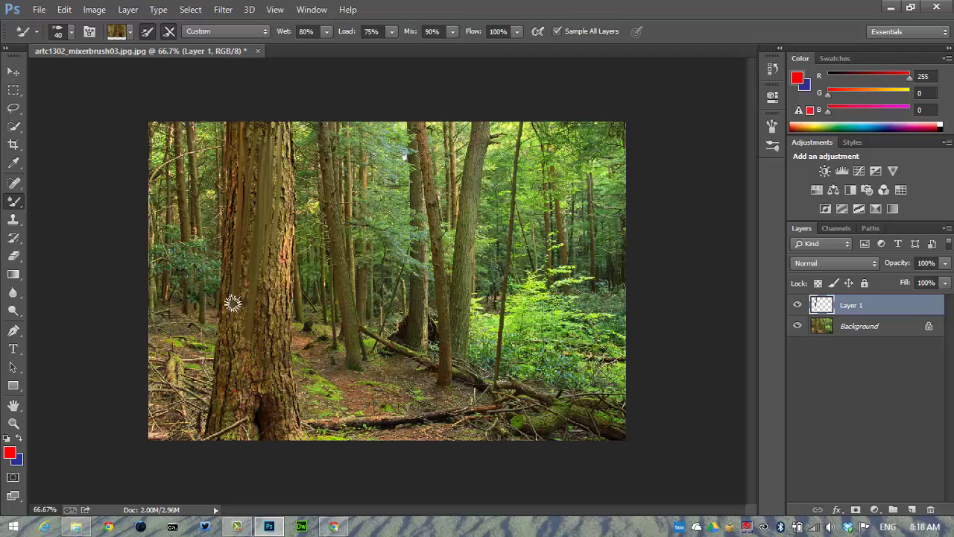
pyautogui.moveTo(279, 264); pyautogui.dragTo(265, 424)
pyautogui.moveTo(295, 280)
pyautogui.mouseDown()
pyautogui.moveTo(289, 425)
pyautogui.moveTo(300, 148)
pyautogui.moveTo(288, 155)
pyautogui.moveTo(283, 279)
pyautogui.mouseUp()
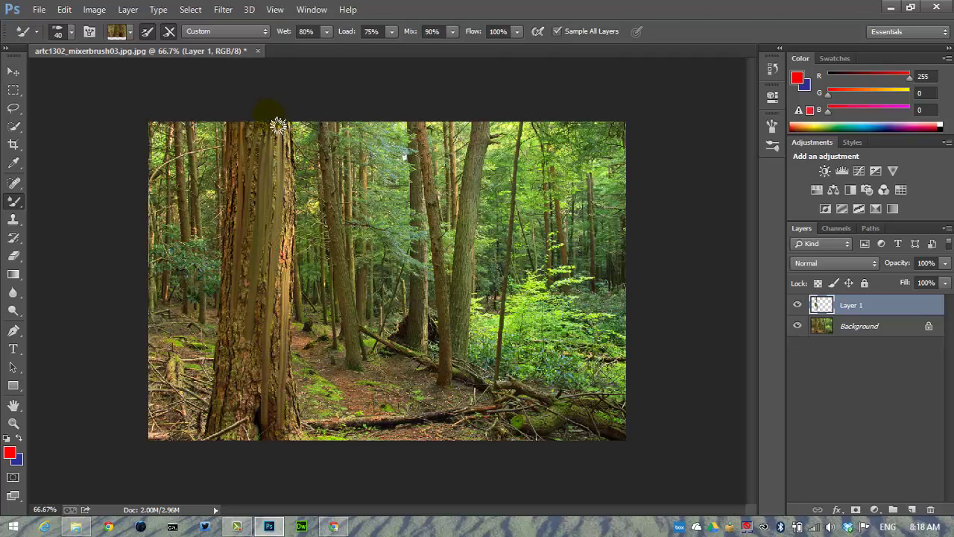
pyautogui.moveTo(277, 125); pyautogui.dragTo(258, 230)
pyautogui.moveTo(274, 133); pyautogui.dragTo(261, 242)
pyautogui.moveTo(274, 109)
pyautogui.mouseDown()
pyautogui.moveTo(246, 236)
pyautogui.moveTo(259, 165)
pyautogui.moveTo(251, 124)
pyautogui.moveTo(243, 229)
pyautogui.moveTo(246, 131)
pyautogui.moveTo(238, 241)
pyautogui.moveTo(246, 152)
pyautogui.moveTo(248, 318)
pyautogui.moveTo(242, 247)
pyautogui.moveTo(212, 464)
pyautogui.moveTo(258, 328)
pyautogui.moveTo(254, 282)
pyautogui.moveTo(213, 471)
pyautogui.moveTo(260, 319)
pyautogui.moveTo(253, 303)
pyautogui.moveTo(229, 514)
pyautogui.moveTo(245, 310)
pyautogui.moveTo(222, 478)
pyautogui.moveTo(252, 321)
pyautogui.moveTo(248, 492)
pyautogui.moveTo(265, 314)
pyautogui.moveTo(266, 376)
pyautogui.moveTo(266, 201)
pyautogui.moveTo(268, 482)
pyautogui.moveTo(271, 224)
pyautogui.moveTo(279, 465)
pyautogui.moveTo(279, 241)
pyautogui.moveTo(286, 454)
pyautogui.moveTo(291, 240)
pyautogui.moveTo(292, 516)
pyautogui.moveTo(291, 119)
pyautogui.moveTo(268, 241)
pyautogui.moveTo(283, 137)
pyautogui.moveTo(259, 199)
pyautogui.moveTo(254, 311)
pyautogui.moveTo(269, 237)
pyautogui.moveTo(257, 233)
pyautogui.moveTo(252, 362)
pyautogui.moveTo(250, 276)
pyautogui.moveTo(265, 340)
pyautogui.moveTo(240, 511)
pyautogui.mouseUp()
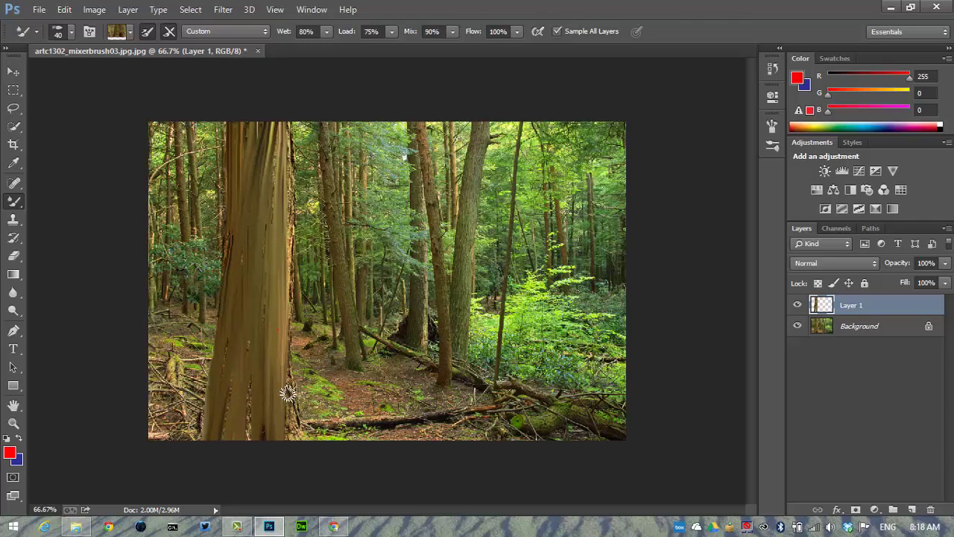
# - Clean the brush and switch the Mixer Brush blending preset to Wet, Heavy Mix
pyautogui.click(132, 34)
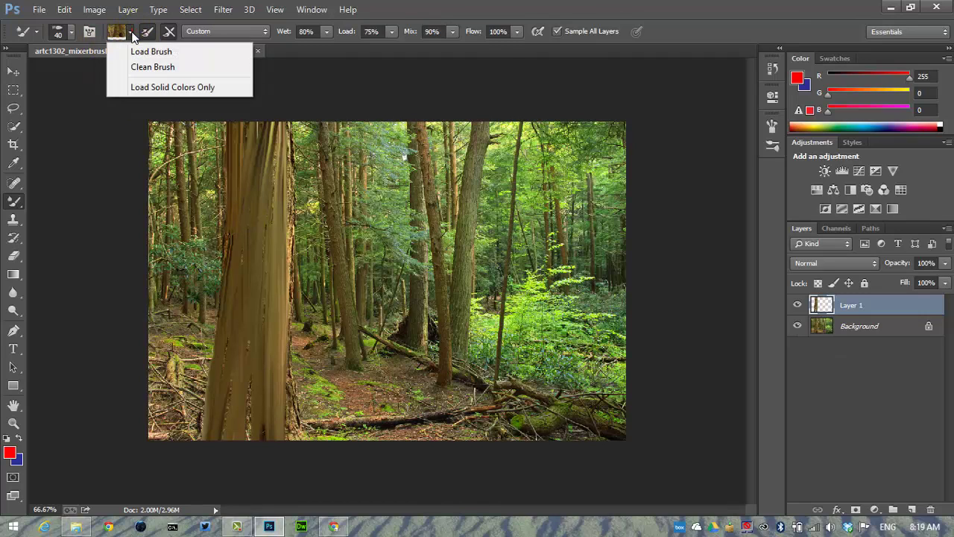
pyautogui.click(171, 69)
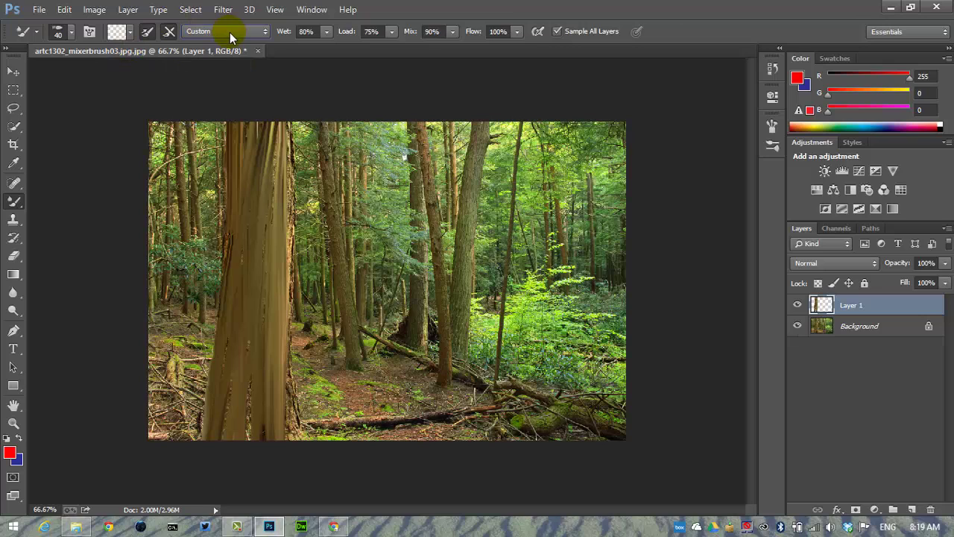
pyautogui.click(229, 32)
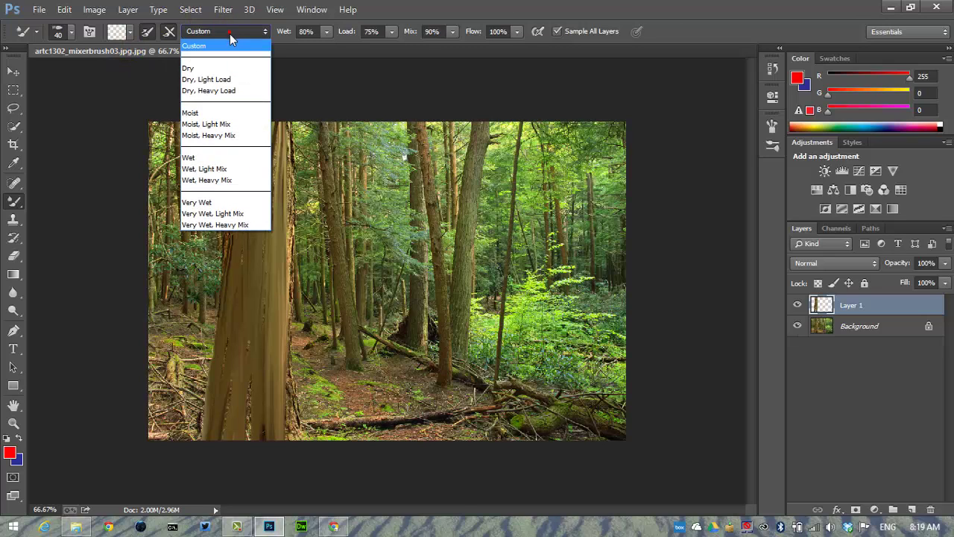
pyautogui.click(232, 181)
# - Reload the brush with colors from the painted trunk and blend its center and right edge with vertical strokes
pyautogui.keyDown('alt'); pyautogui.click(251, 171); pyautogui.keyUp('alt')
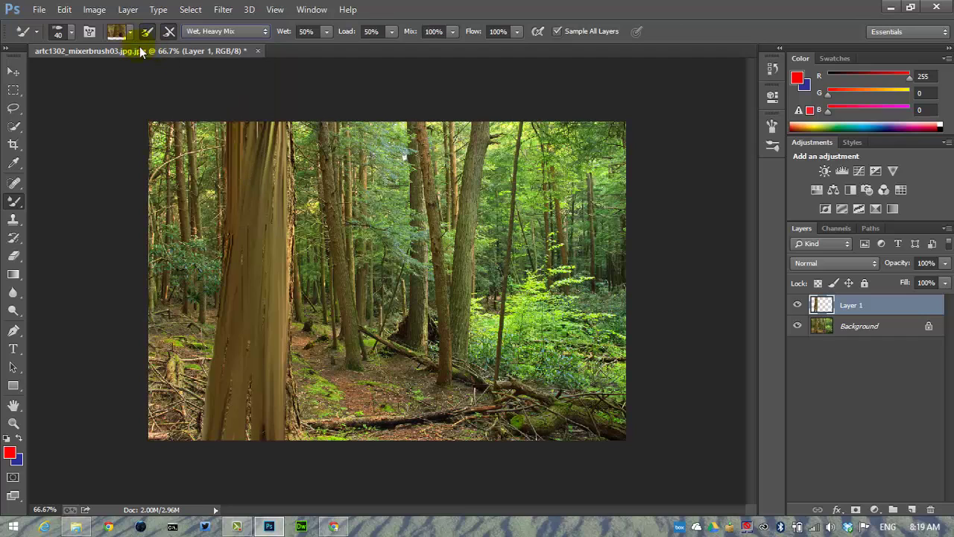
pyautogui.press('alt')
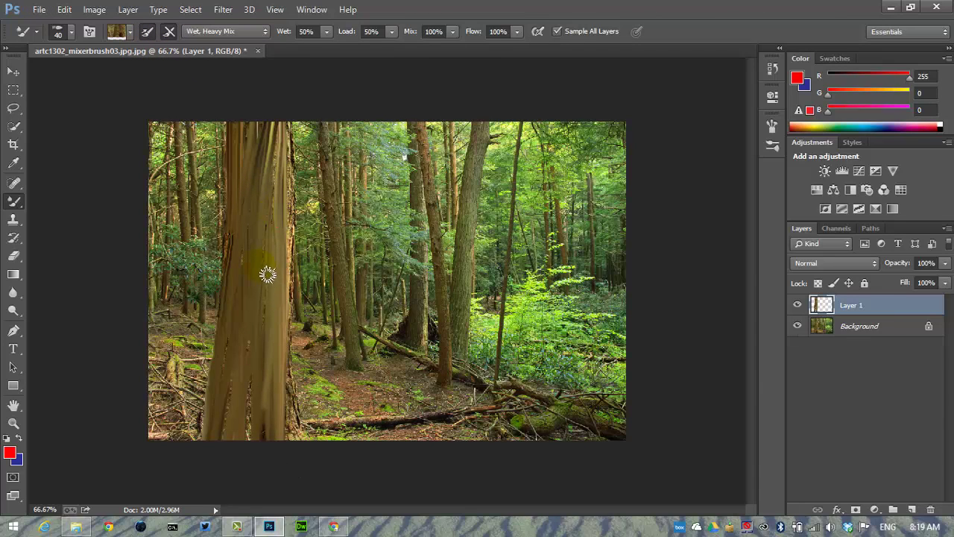
pyautogui.keyDown('alt'); pyautogui.click(255, 255); pyautogui.keyUp('alt')
pyautogui.moveTo(272, 210); pyautogui.dragTo(257, 488)
pyautogui.moveTo(251, 223)
pyautogui.mouseDown()
pyautogui.moveTo(259, 342)
pyautogui.moveTo(243, 431)
pyautogui.mouseUp()
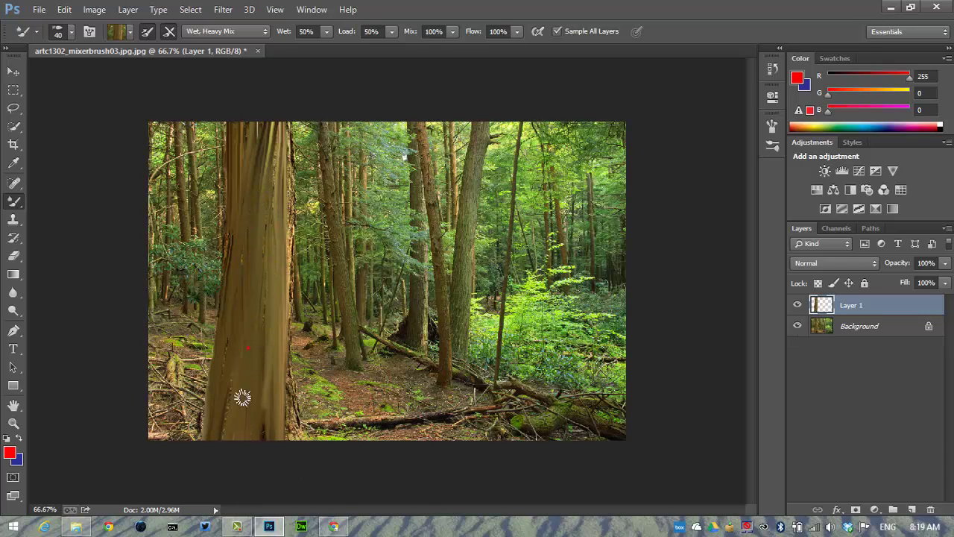
pyautogui.moveTo(238, 332); pyautogui.dragTo(252, 375)
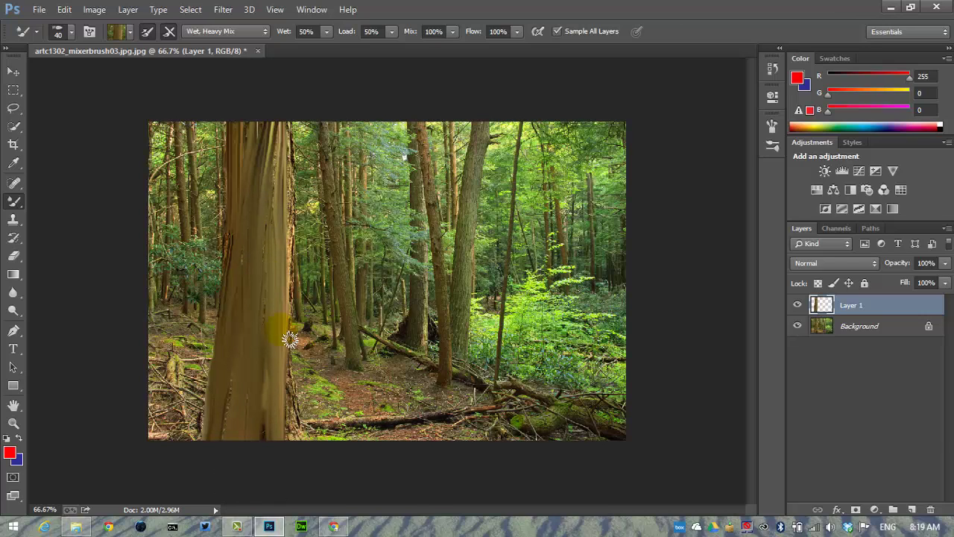
pyautogui.moveTo(282, 333); pyautogui.dragTo(293, 449)
pyautogui.moveTo(283, 306); pyautogui.dragTo(285, 418)
pyautogui.moveTo(281, 125); pyautogui.dragTo(284, 245)
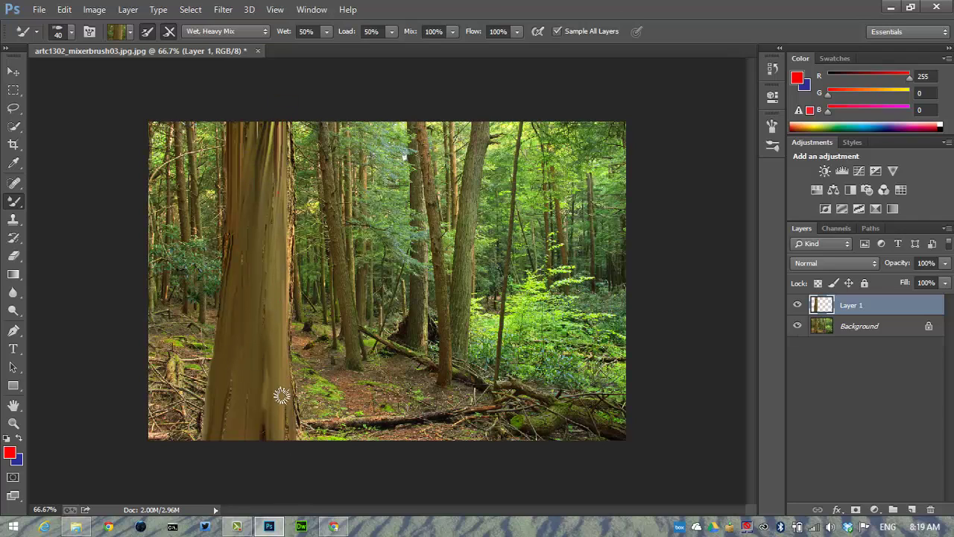
# - Clean the brush and reload it with greens sampled from the upper-right foliage, adding a first leafy stroke there
pyautogui.click(798, 328)
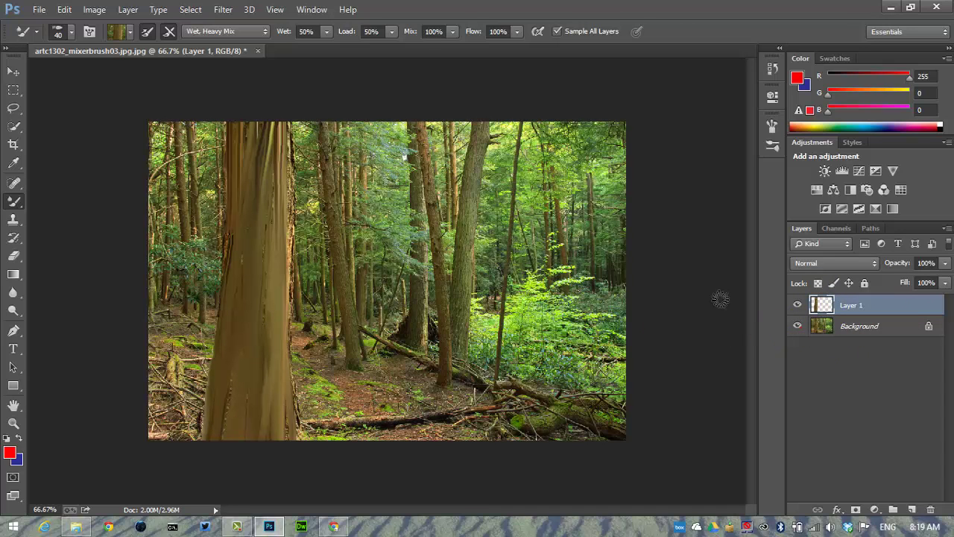
pyautogui.click(131, 32)
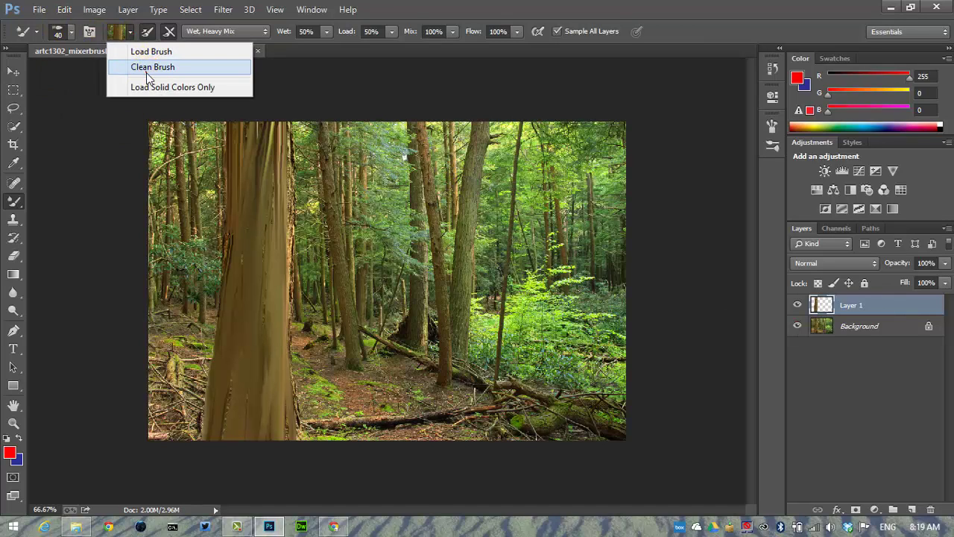
pyautogui.click(146, 67)
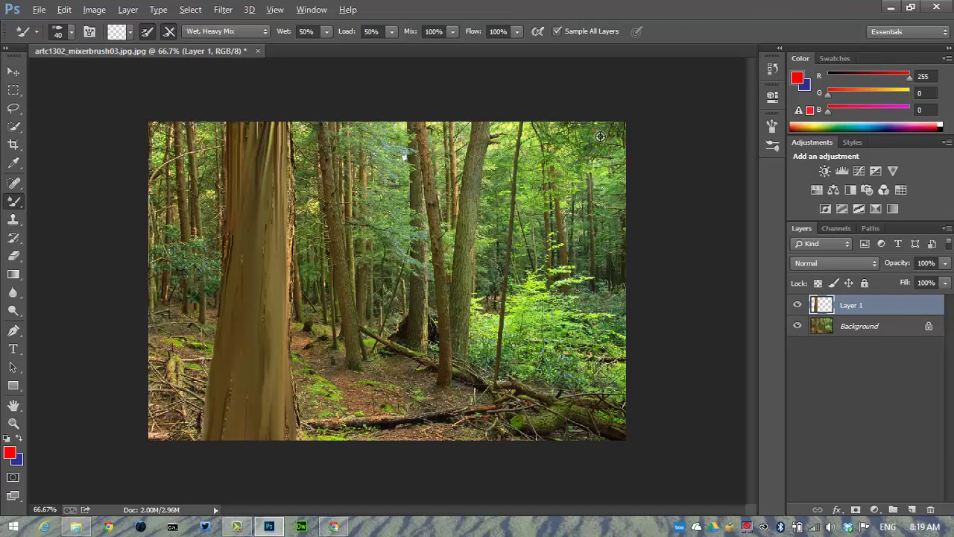
pyautogui.keyDown('alt'); pyautogui.click(556, 206); pyautogui.keyUp('alt')
pyautogui.keyDown('alt'); pyautogui.click(622, 202); pyautogui.keyUp('alt')
pyautogui.keyDown('alt'); pyautogui.click(514, 186); pyautogui.keyUp('alt')
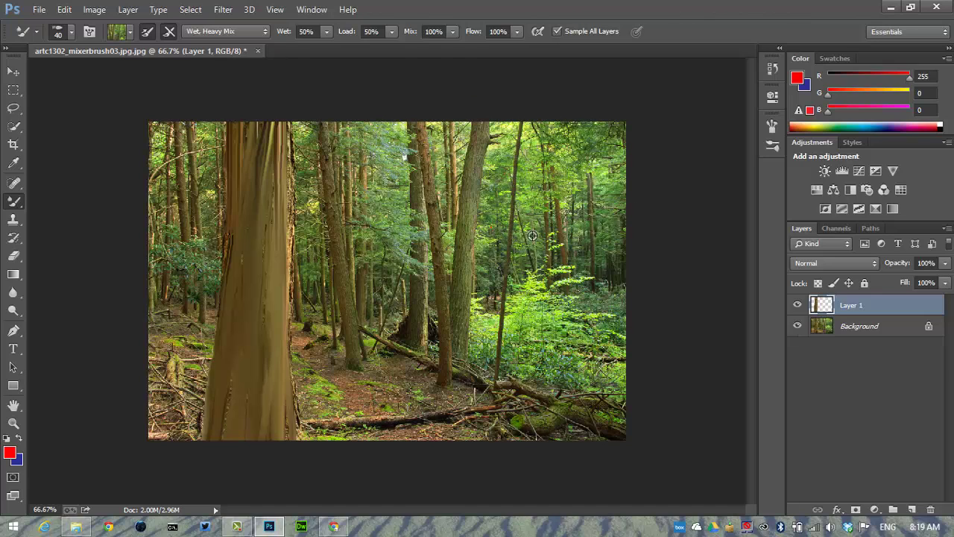
pyautogui.click(578, 141)
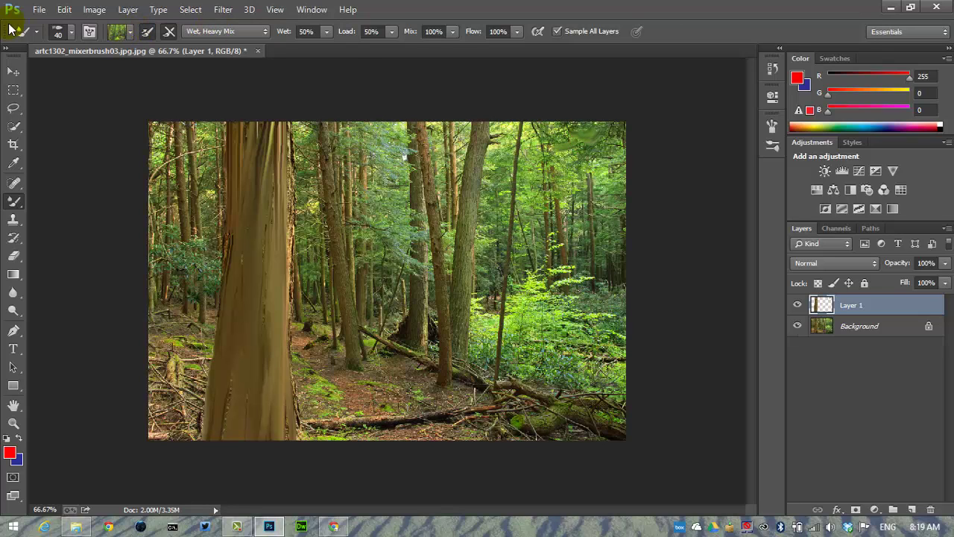
# - Reduce the brush size to 19 px and paint short curved leaf strokes over the upper-right foliage
pyautogui.click(71, 33)
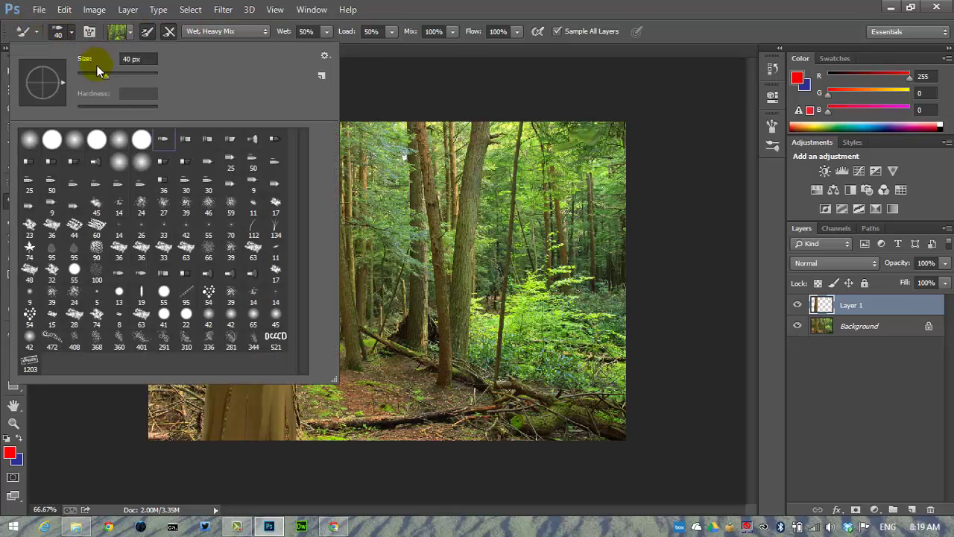
pyautogui.moveTo(97, 71); pyautogui.dragTo(91, 81)
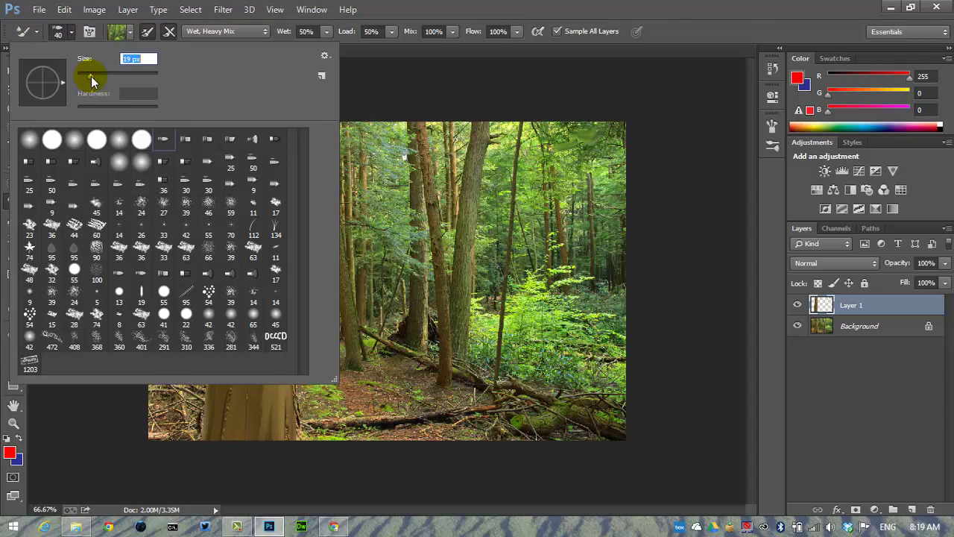
pyautogui.click(614, 148)
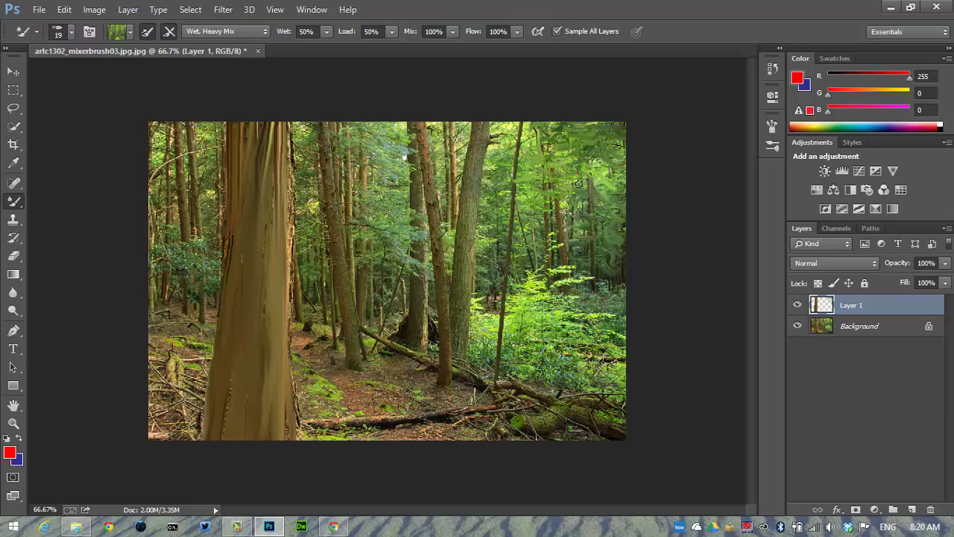
# - Fill gaps between the upper-right leaf strokes with more dabs while the Background layer is hidden, and show the layer again
pyautogui.click(798, 326)
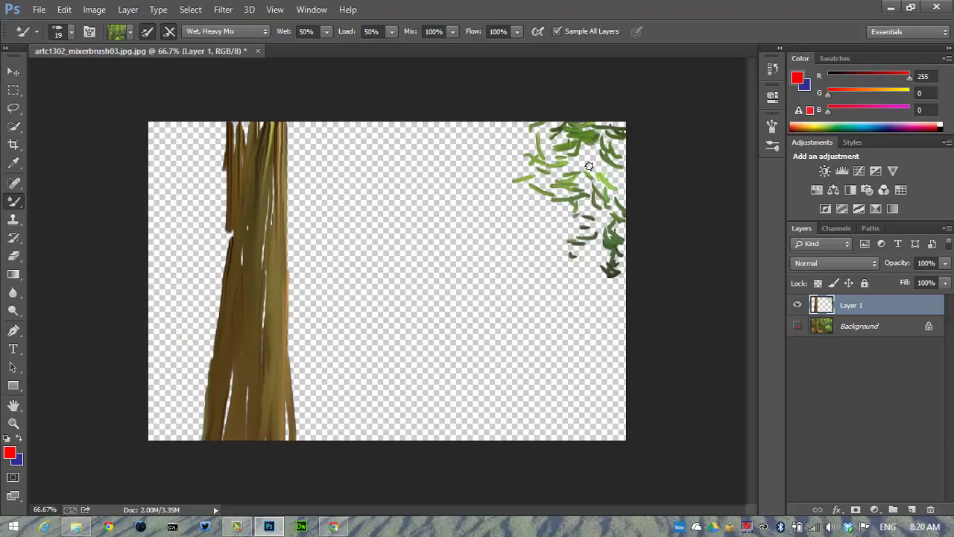
pyautogui.moveTo(598, 162); pyautogui.dragTo(619, 172)
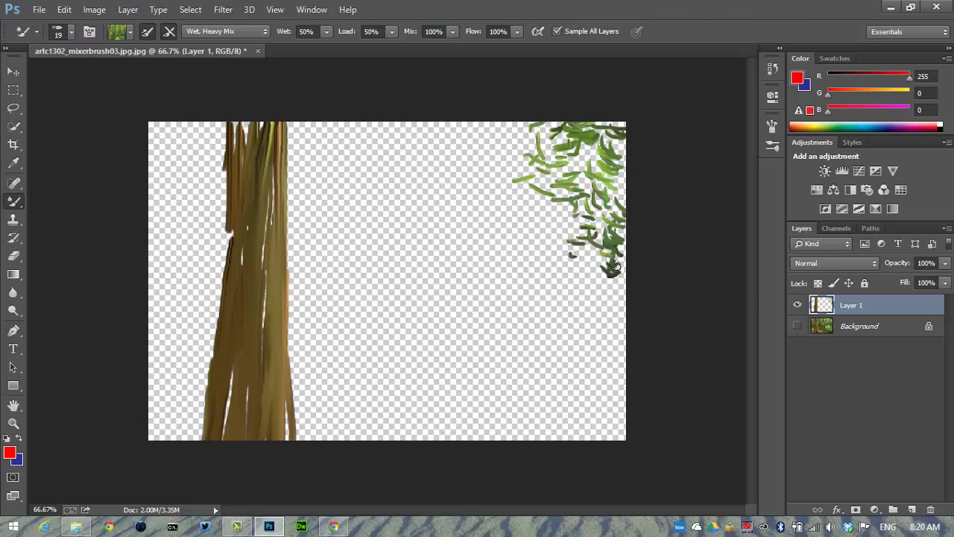
pyautogui.click(797, 326)
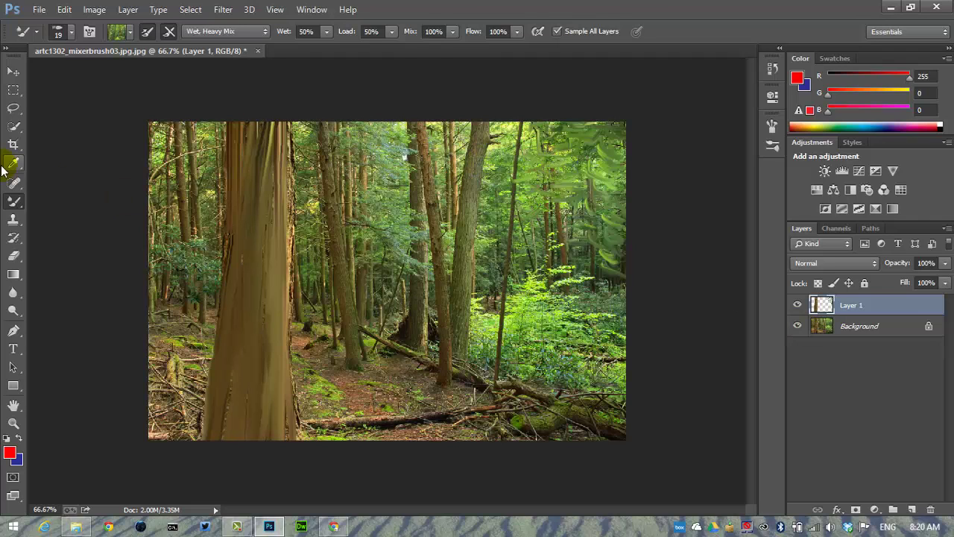
# - Clean the brush and reload it with bark colors from the top of the greenish trunk right of the image center
pyautogui.click(131, 33)
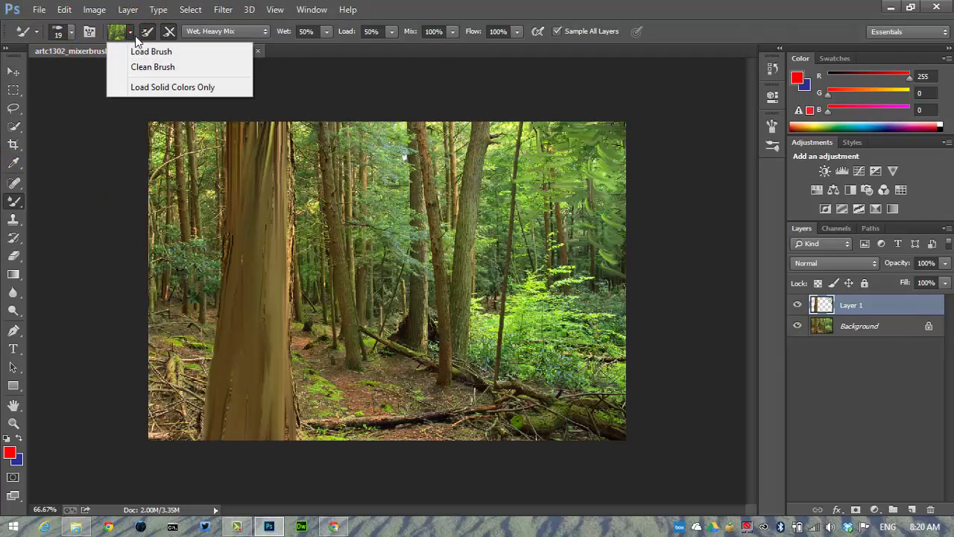
pyautogui.click(163, 72)
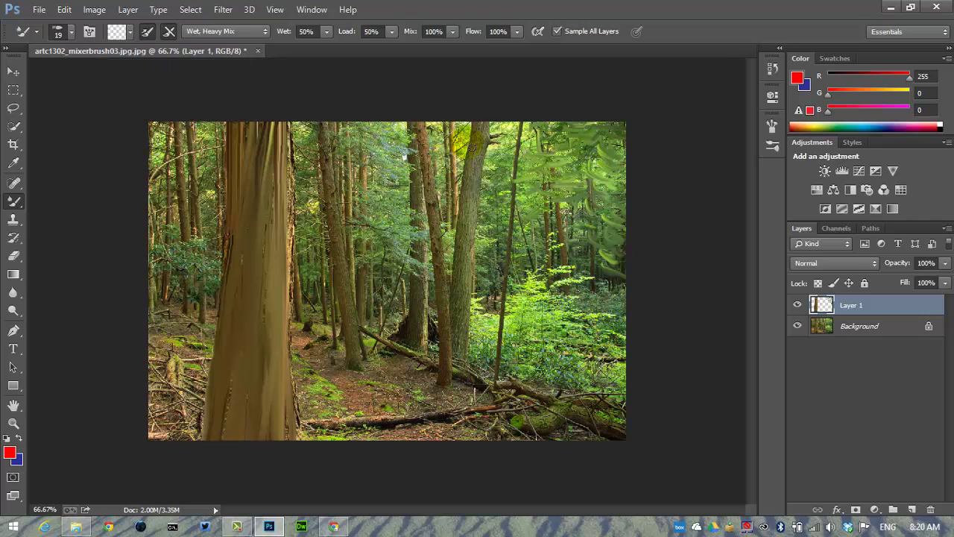
pyautogui.keyDown('alt'); pyautogui.click(491, 145); pyautogui.keyUp('alt')
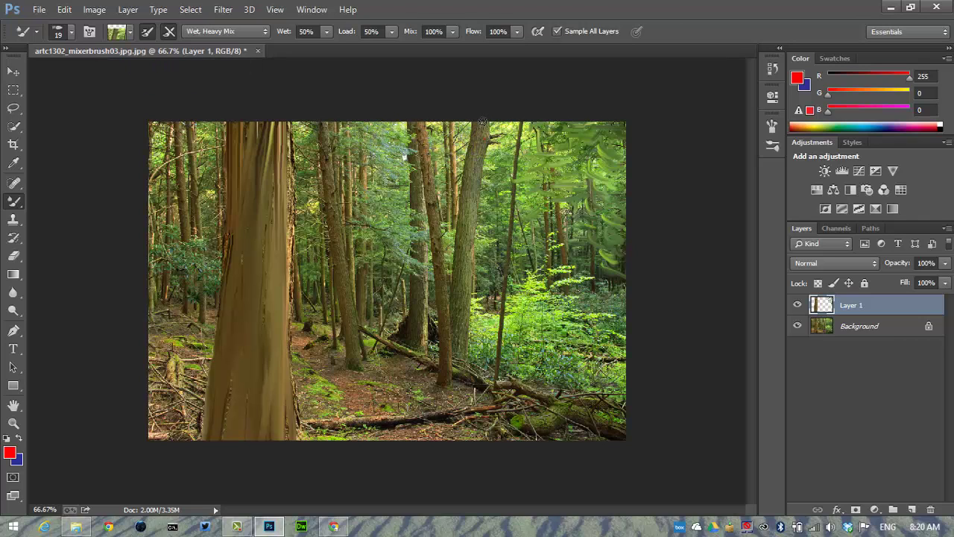
# - Enlarge the brush to 42 px and paint over the two leaning trunks right of center with long downward strokes
pyautogui.click(72, 33)
pyautogui.moveTo(117, 79)
pyautogui.mouseDown()
pyautogui.moveTo(93, 71)
pyautogui.moveTo(107, 76)
pyautogui.mouseUp()
pyautogui.press('Return')
pyautogui.moveTo(490, 114)
pyautogui.mouseDown()
pyautogui.moveTo(470, 204)
pyautogui.moveTo(485, 134)
pyautogui.moveTo(461, 240)
pyautogui.moveTo(483, 195)
pyautogui.moveTo(487, 156)
pyautogui.moveTo(465, 253)
pyautogui.moveTo(476, 196)
pyautogui.moveTo(463, 340)
pyautogui.moveTo(482, 321)
pyautogui.moveTo(476, 212)
pyautogui.moveTo(461, 248)
pyautogui.moveTo(470, 236)
pyautogui.moveTo(469, 274)
pyautogui.moveTo(483, 218)
pyautogui.moveTo(466, 314)
pyautogui.moveTo(482, 282)
pyautogui.moveTo(470, 319)
pyautogui.moveTo(462, 276)
pyautogui.mouseUp()
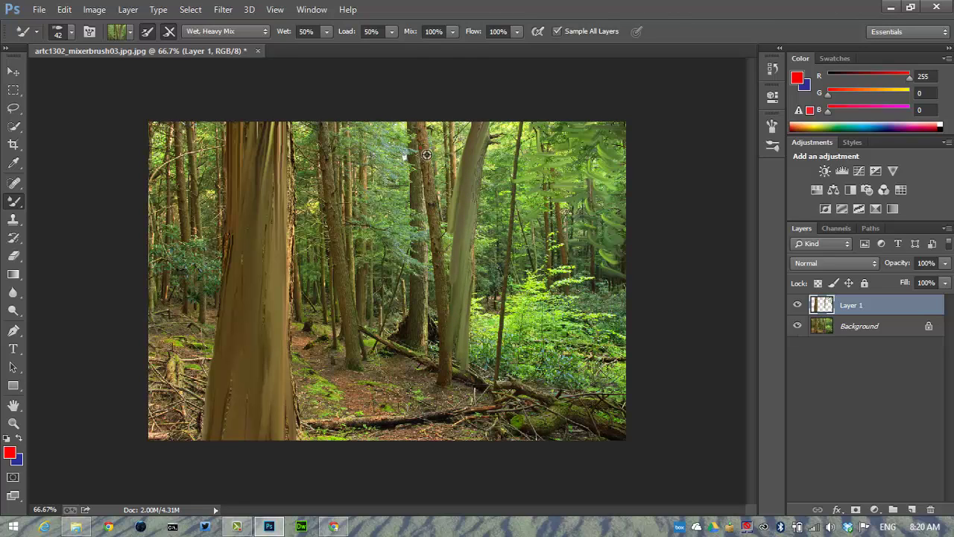
pyautogui.moveTo(423, 129)
pyautogui.mouseDown()
pyautogui.moveTo(439, 166)
pyautogui.moveTo(456, 369)
pyautogui.moveTo(454, 342)
pyautogui.moveTo(448, 392)
pyautogui.moveTo(448, 261)
pyautogui.moveTo(426, 125)
pyautogui.mouseUp()
pyautogui.moveTo(499, 137)
pyautogui.mouseDown()
pyautogui.moveTo(470, 267)
pyautogui.moveTo(469, 334)
pyautogui.mouseUp()
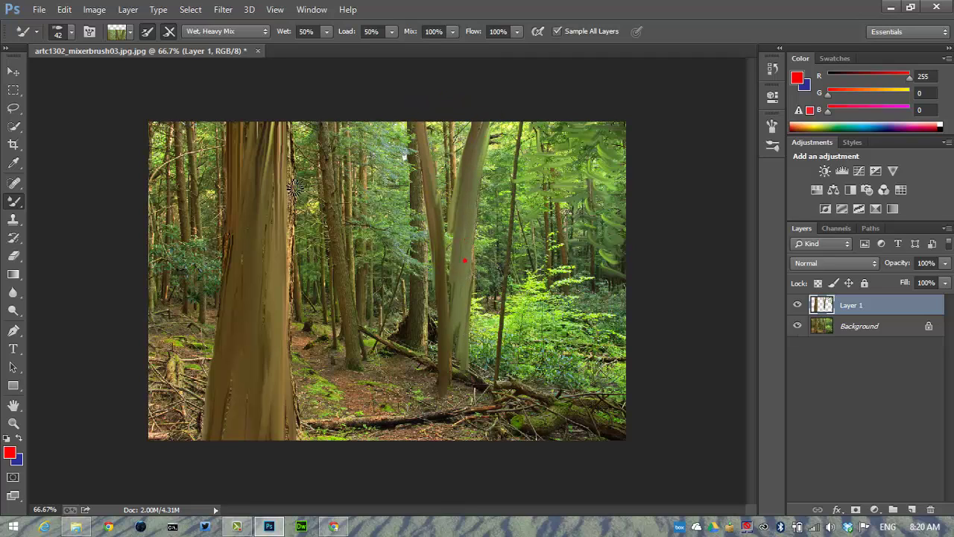
# - Sample bark colors from the thinner trunk just right of the large one and paint over it down to the ground
pyautogui.keyDown('alt'); pyautogui.click(347, 228); pyautogui.keyUp('alt')
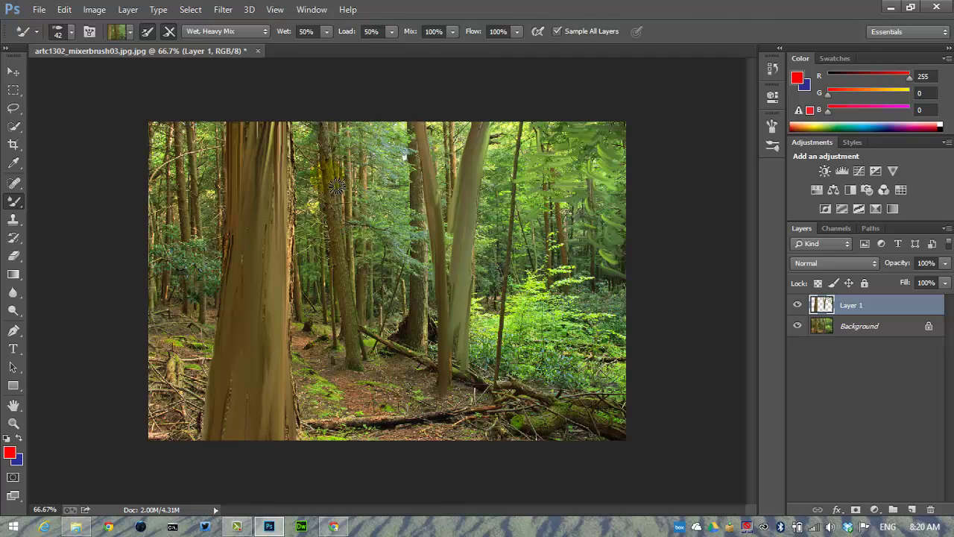
pyautogui.keyDown('alt'); pyautogui.click(333, 182); pyautogui.keyUp('alt')
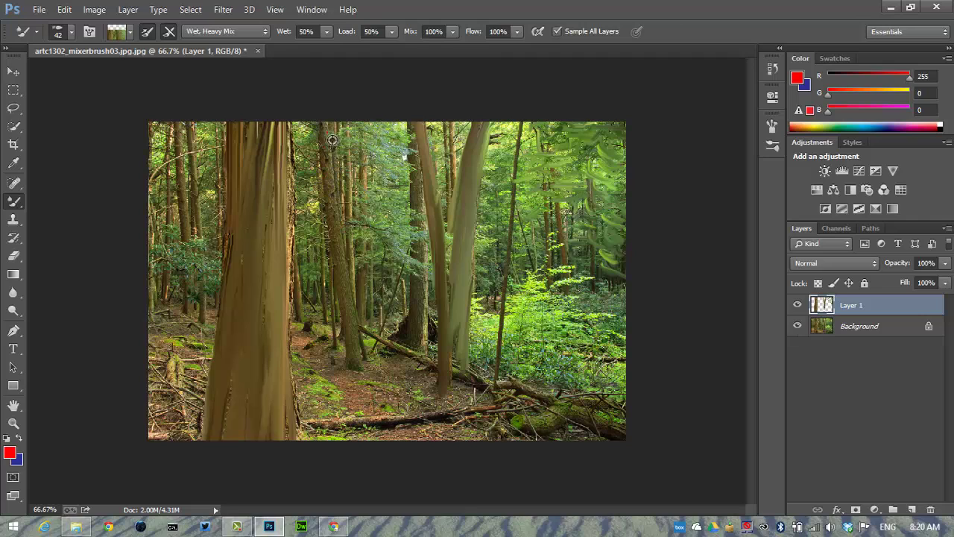
pyautogui.click(328, 133)
pyautogui.moveTo(328, 135)
pyautogui.mouseDown()
pyautogui.moveTo(338, 317)
pyautogui.moveTo(360, 387)
pyautogui.moveTo(366, 296)
pyautogui.moveTo(326, 135)
pyautogui.moveTo(332, 298)
pyautogui.mouseUp()
pyautogui.moveTo(340, 242)
pyautogui.mouseDown()
pyautogui.moveTo(334, 226)
pyautogui.moveTo(349, 240)
pyautogui.moveTo(355, 214)
pyautogui.moveTo(330, 201)
pyautogui.moveTo(338, 143)
pyautogui.moveTo(352, 314)
pyautogui.mouseUp()
pyautogui.moveTo(358, 251)
pyautogui.mouseDown()
pyautogui.moveTo(361, 376)
pyautogui.moveTo(348, 267)
pyautogui.moveTo(353, 370)
pyautogui.mouseUp()
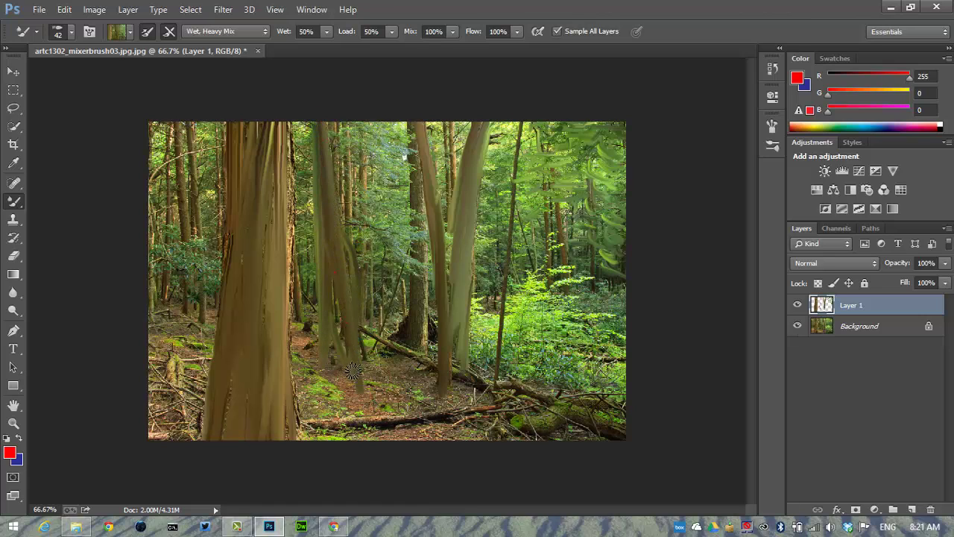
# - Paint over the forest floor and the undergrowth on both sides of the large trunk, and sample colors from the upper-left trees
pyautogui.moveTo(340, 315)
pyautogui.mouseDown()
pyautogui.moveTo(417, 393)
pyautogui.moveTo(384, 369)
pyautogui.moveTo(428, 396)
pyautogui.moveTo(382, 376)
pyautogui.moveTo(414, 409)
pyautogui.moveTo(375, 374)
pyautogui.moveTo(431, 408)
pyautogui.moveTo(369, 395)
pyautogui.moveTo(405, 428)
pyautogui.moveTo(332, 393)
pyautogui.moveTo(314, 364)
pyautogui.moveTo(313, 390)
pyautogui.moveTo(311, 342)
pyautogui.moveTo(302, 356)
pyautogui.moveTo(299, 340)
pyautogui.moveTo(306, 401)
pyautogui.moveTo(420, 397)
pyautogui.moveTo(416, 448)
pyautogui.moveTo(446, 451)
pyautogui.moveTo(382, 451)
pyautogui.moveTo(482, 448)
pyautogui.moveTo(370, 444)
pyautogui.moveTo(418, 442)
pyautogui.moveTo(357, 437)
pyautogui.moveTo(341, 416)
pyautogui.mouseUp()
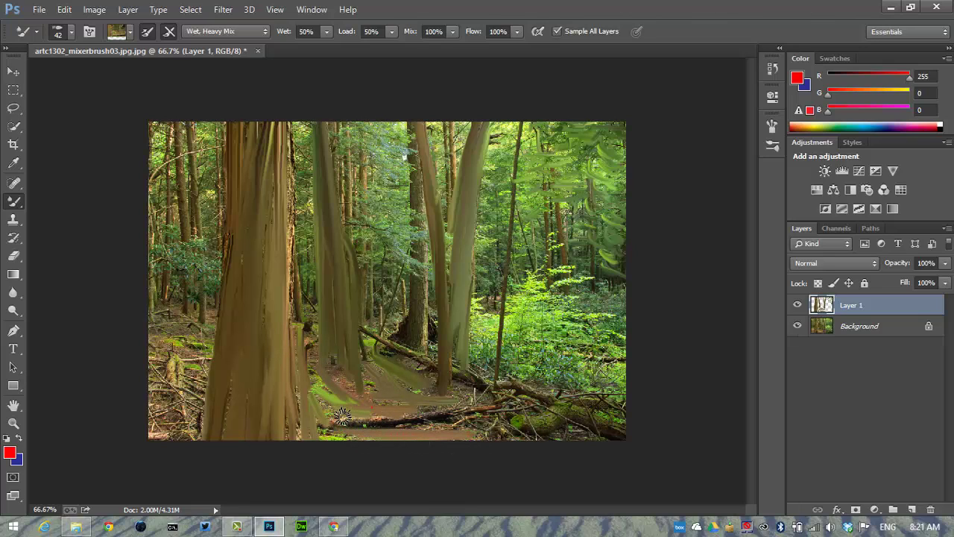
pyautogui.moveTo(193, 361)
pyautogui.mouseDown()
pyautogui.moveTo(200, 383)
pyautogui.moveTo(204, 375)
pyautogui.moveTo(193, 424)
pyautogui.moveTo(163, 376)
pyautogui.moveTo(175, 431)
pyautogui.moveTo(164, 385)
pyautogui.moveTo(161, 414)
pyautogui.moveTo(160, 366)
pyautogui.moveTo(193, 370)
pyautogui.moveTo(178, 353)
pyautogui.moveTo(192, 340)
pyautogui.moveTo(175, 331)
pyautogui.moveTo(193, 338)
pyautogui.moveTo(164, 327)
pyautogui.moveTo(199, 343)
pyautogui.moveTo(166, 313)
pyautogui.moveTo(199, 321)
pyautogui.moveTo(186, 265)
pyautogui.moveTo(175, 256)
pyautogui.moveTo(168, 265)
pyautogui.moveTo(206, 267)
pyautogui.mouseUp()
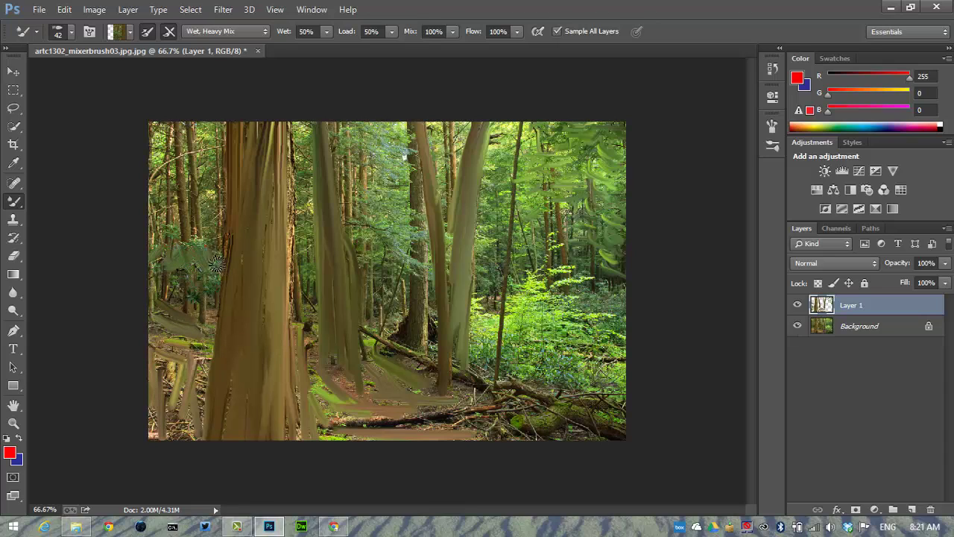
pyautogui.keyDown('alt'); pyautogui.click(177, 139); pyautogui.keyUp('alt')
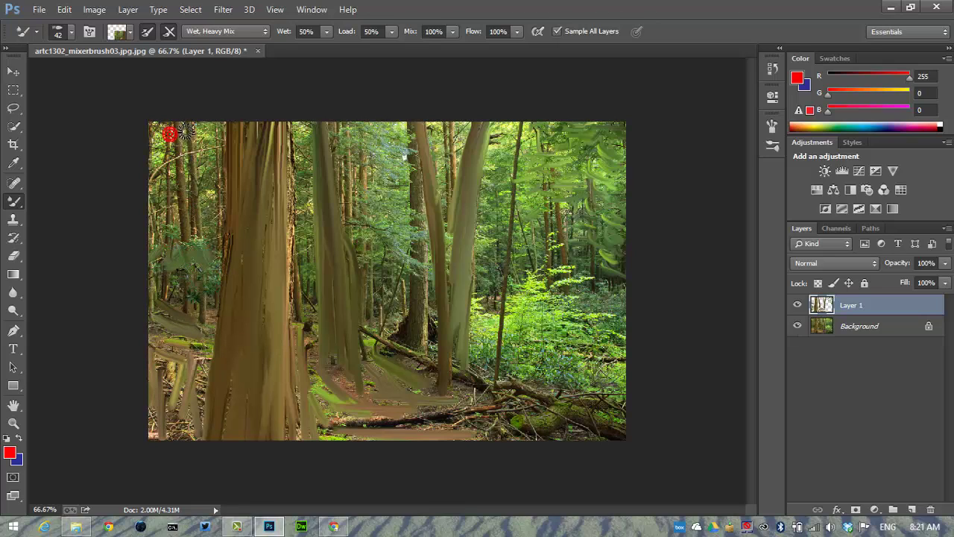